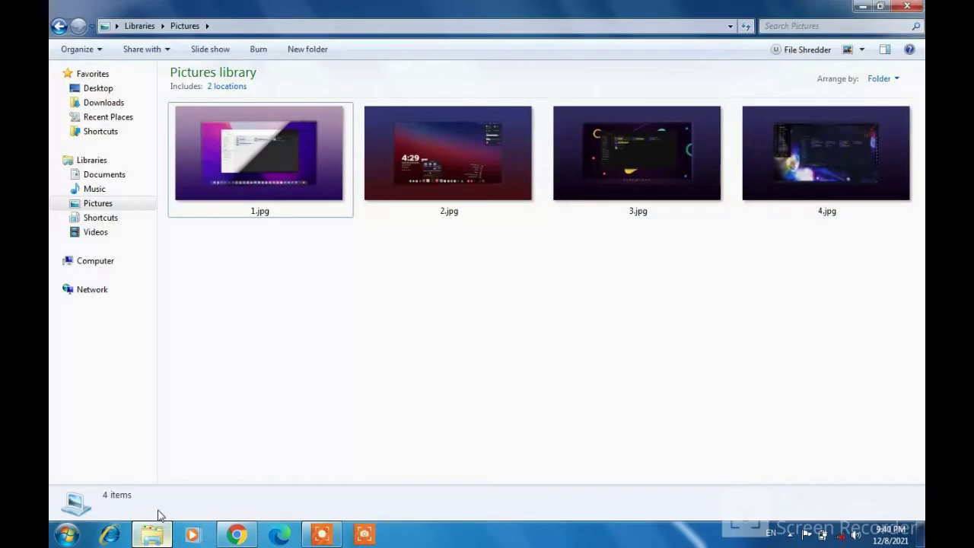
Step: View the four desktop theme pictures in the Pictures library, from 1.jpg through 4.jpg and back
double_click(258, 153)
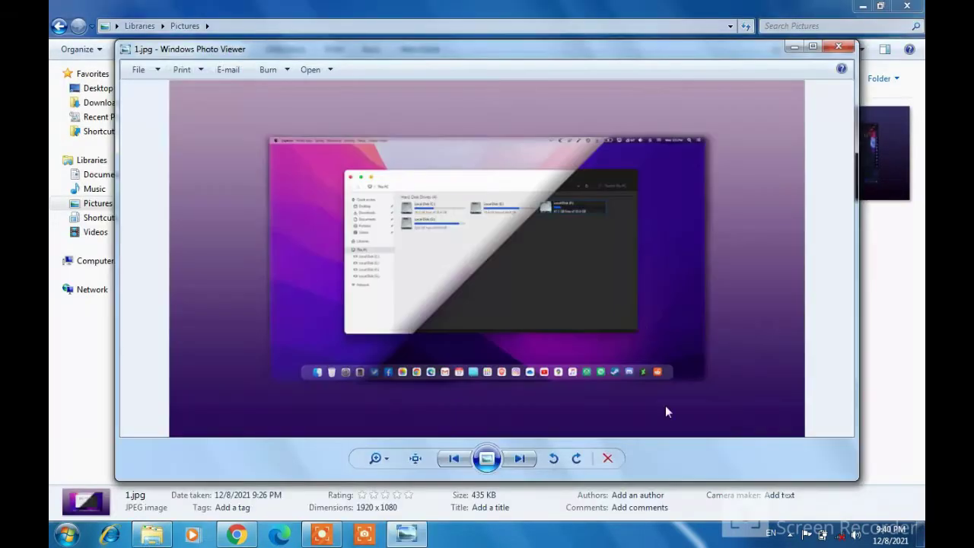
click(525, 459)
click(528, 459)
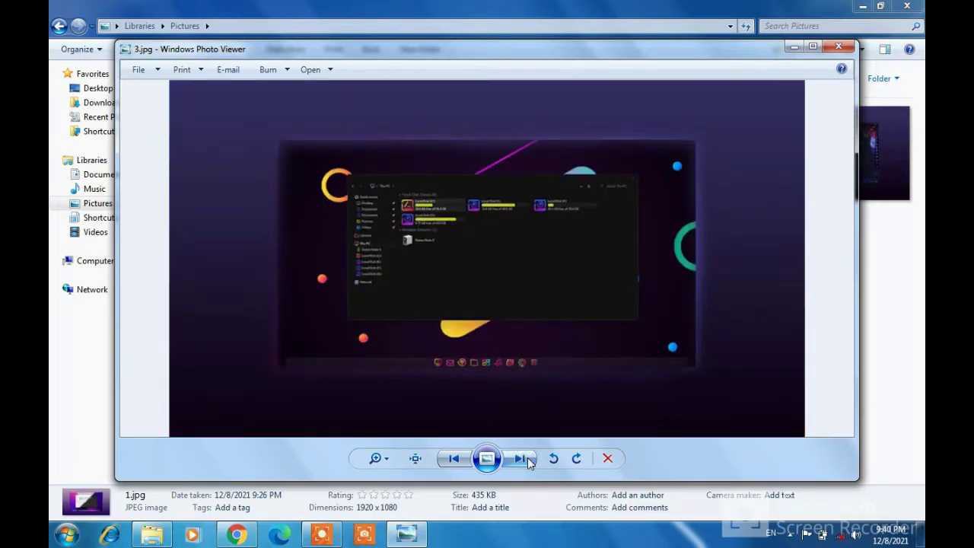
click(527, 459)
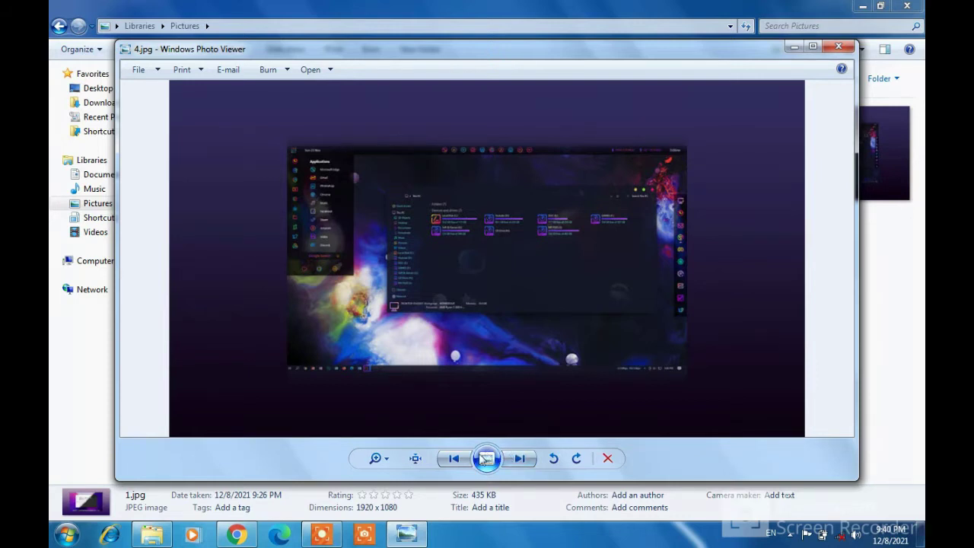
click(460, 459)
click(454, 458)
click(455, 459)
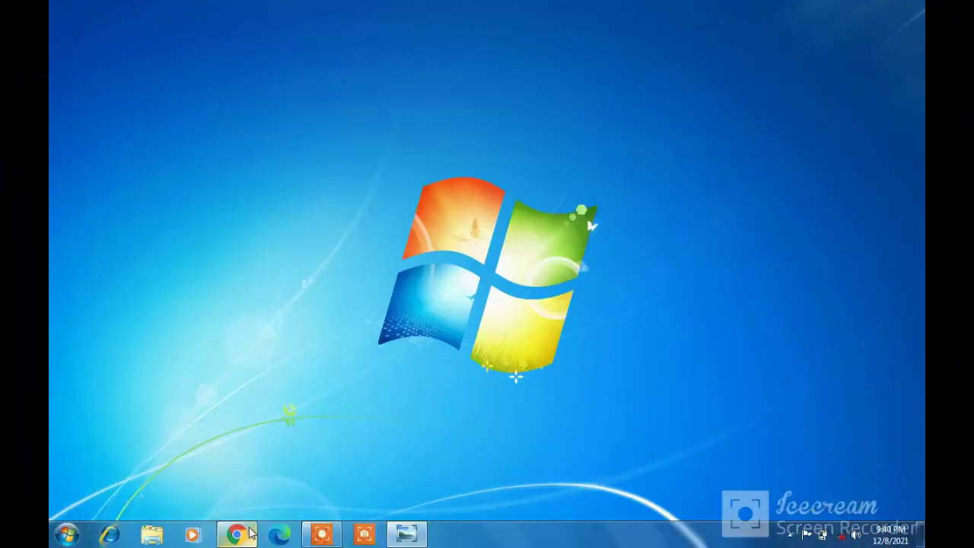
Step: Switch to Chrome, search for "devianart" and open the DeviantArt website from the results
click(237, 534)
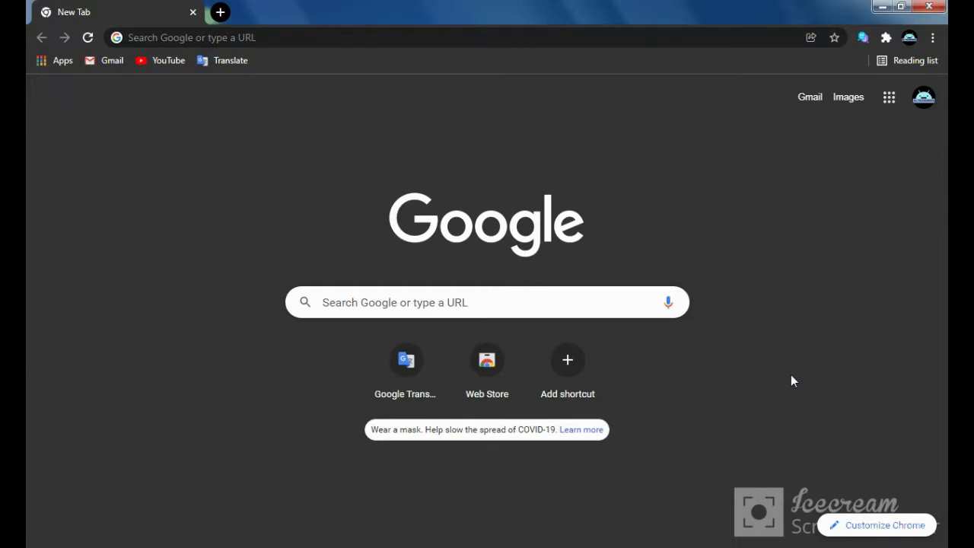
click(215, 38)
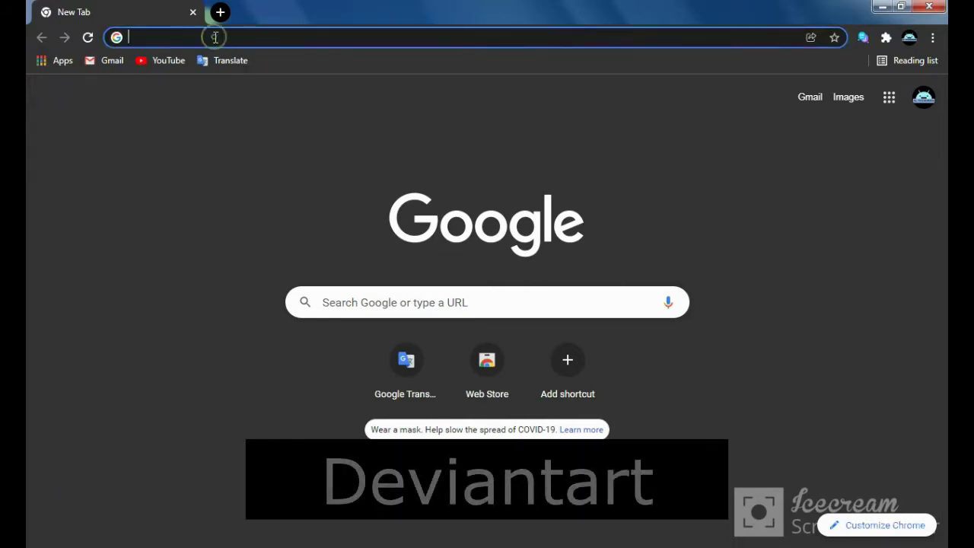
text(dev)
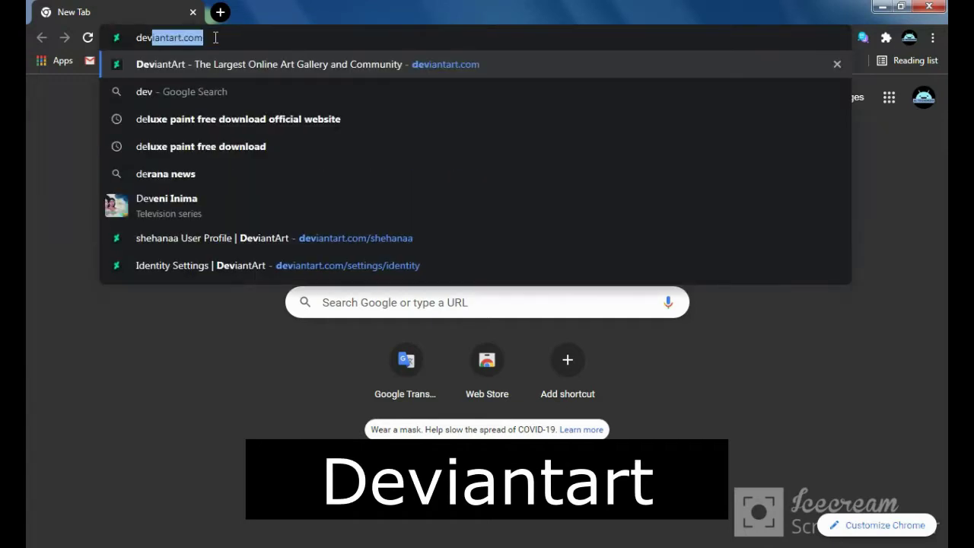
text(ianart)
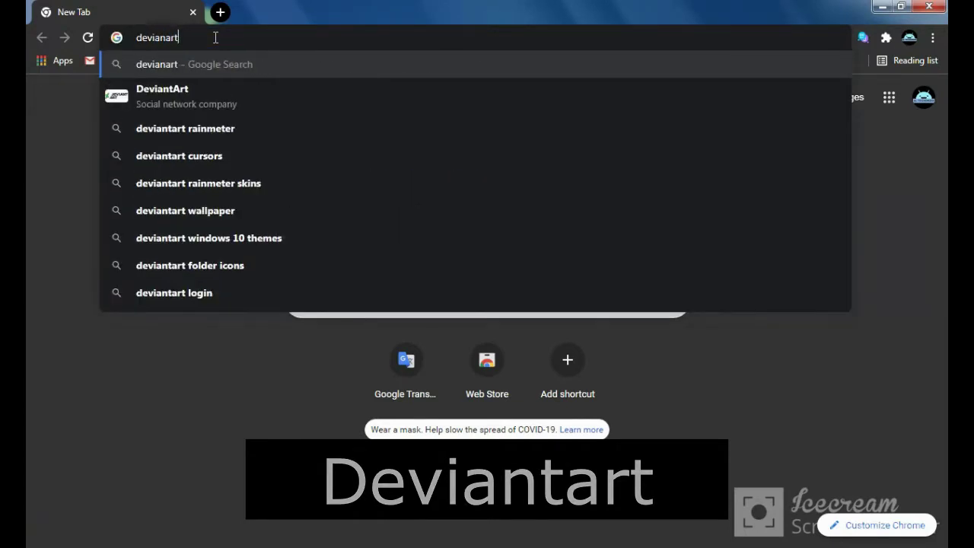
key(Return)
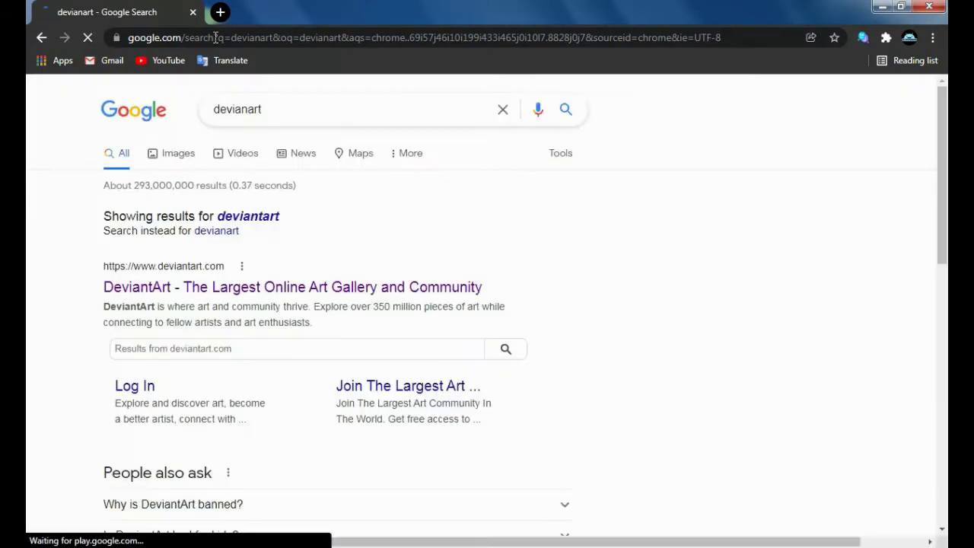
click(273, 289)
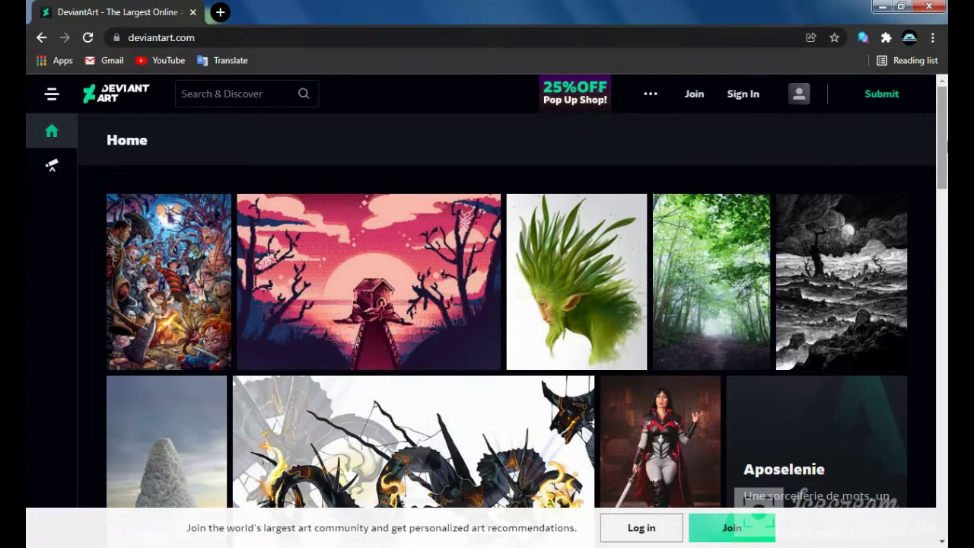
Step: Open DeviantArt's join form and enter the username, the e-mail address and its confirmation
drag(943, 137, 947, 103)
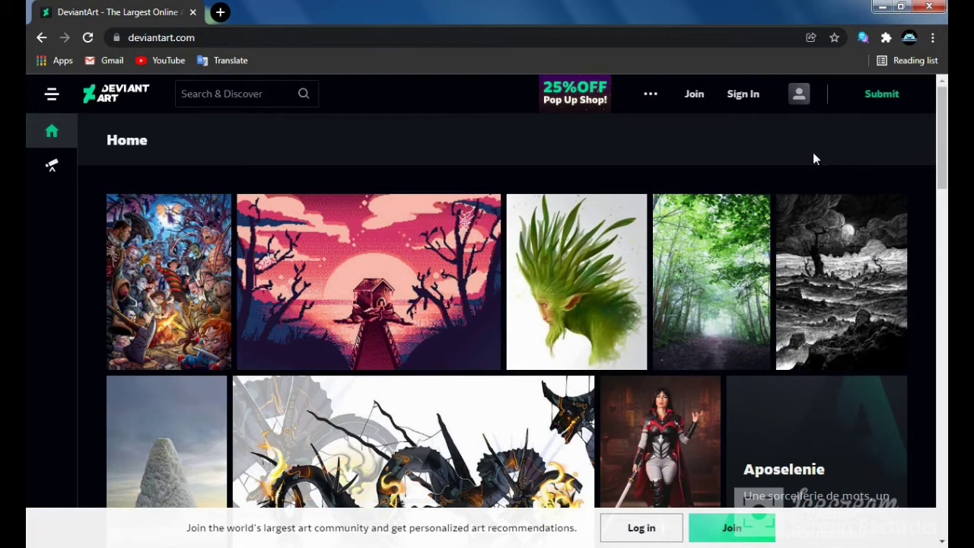
click(694, 95)
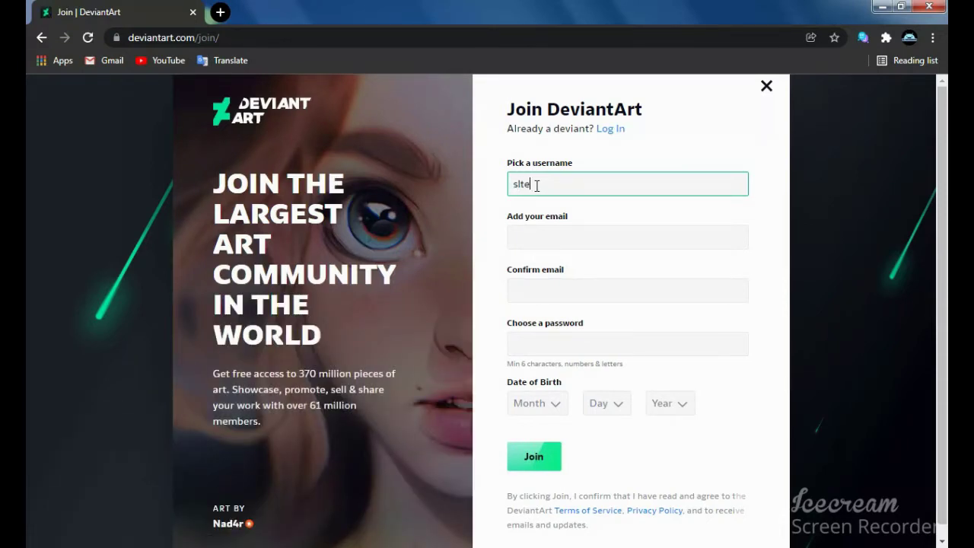
text(oid)
key(Tab)
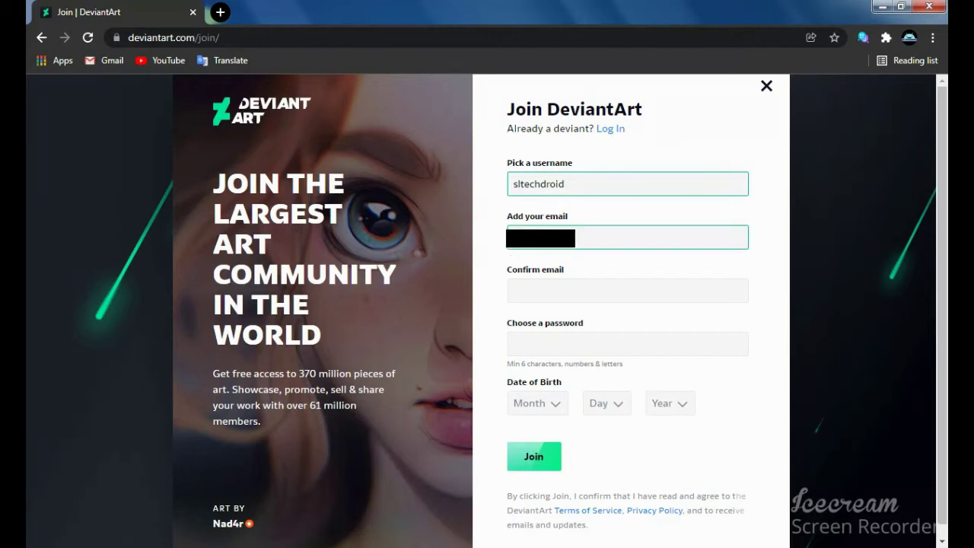
click(566, 289)
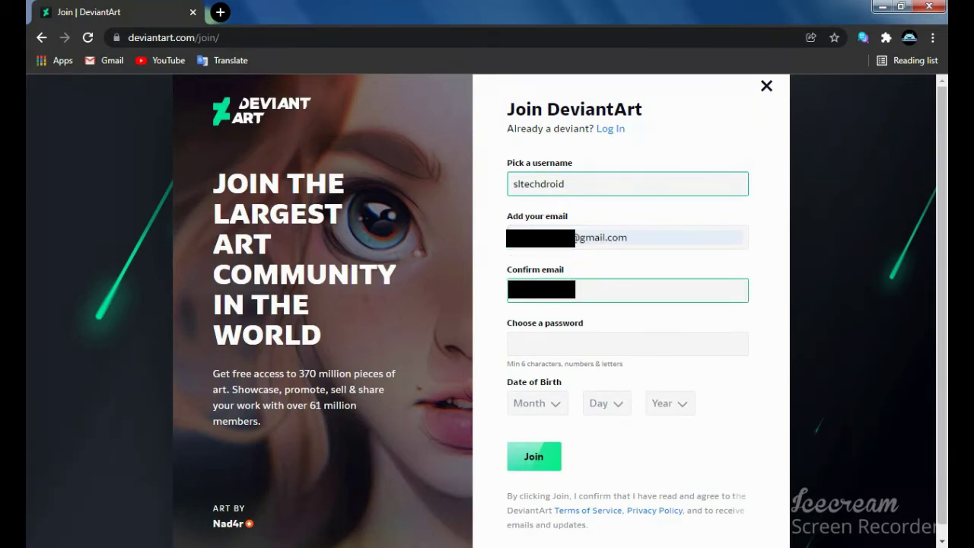
text(@gmail.com)
Step: Enter the account password in the join form and dismiss the saved-password suggestions
click(558, 343)
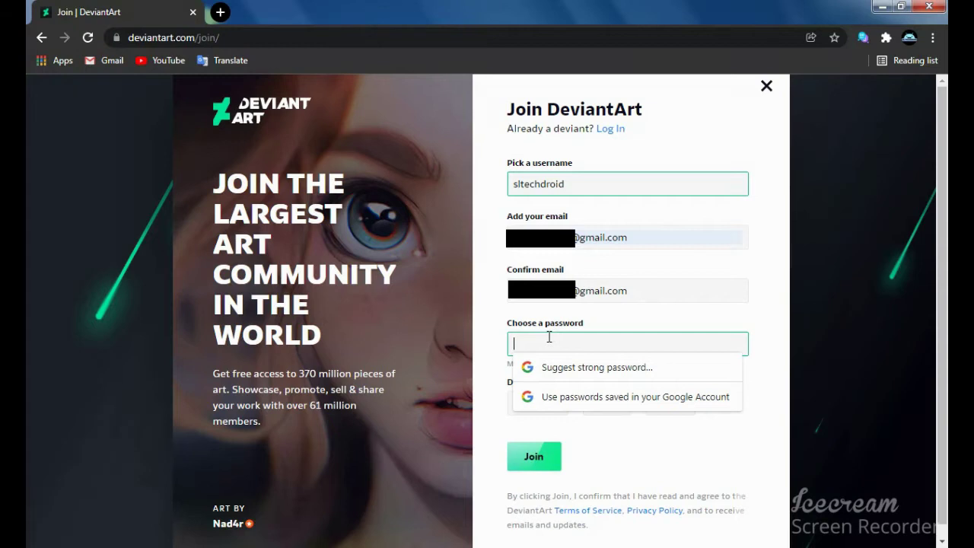
text(*********)
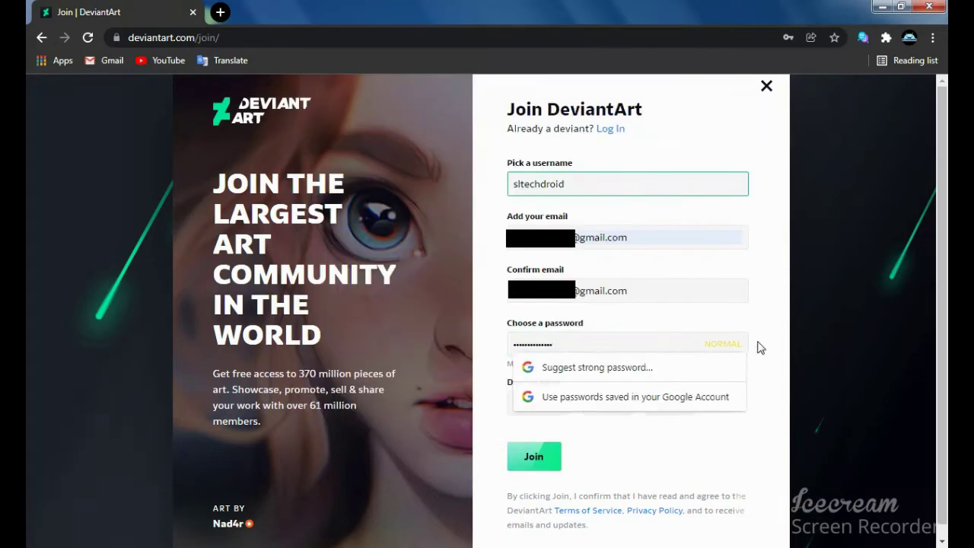
click(759, 343)
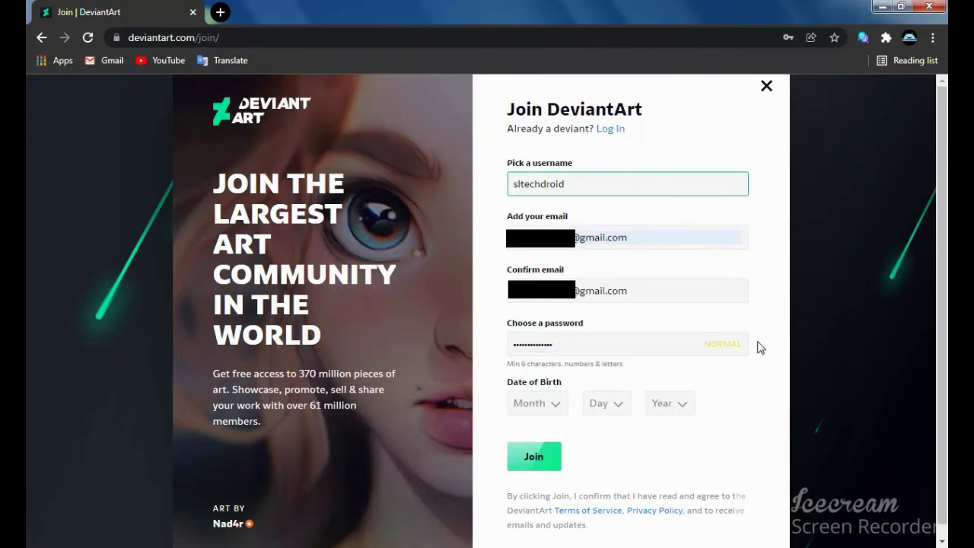
Step: Set the month, day and year of the date of birth and submit the join form
click(558, 406)
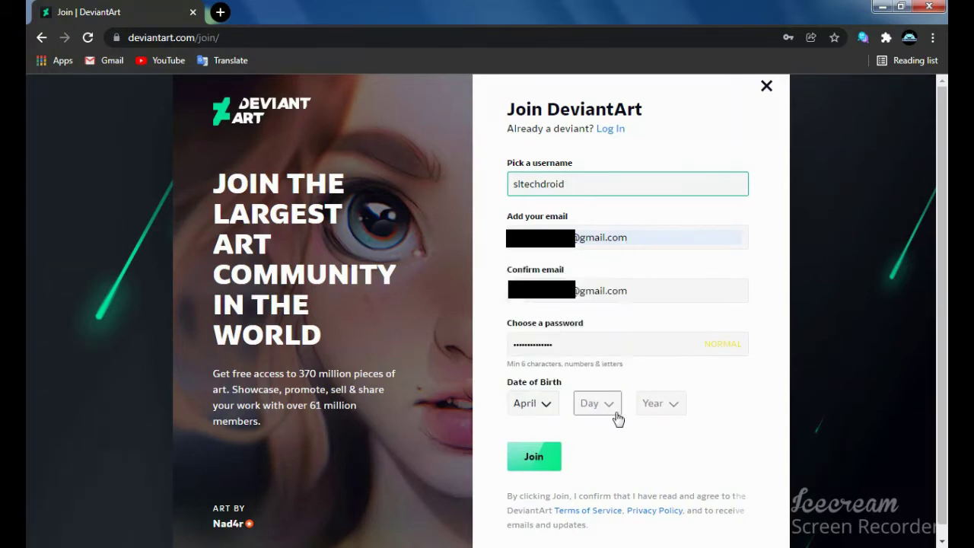
click(618, 419)
scroll(615, 363, down, 5)
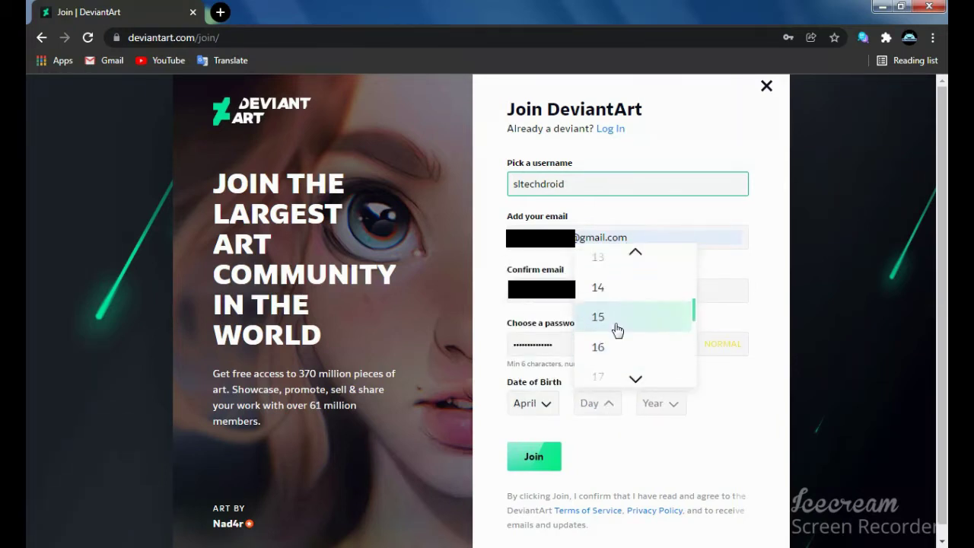
click(614, 330)
click(655, 403)
scroll(665, 339, down, 7)
click(664, 335)
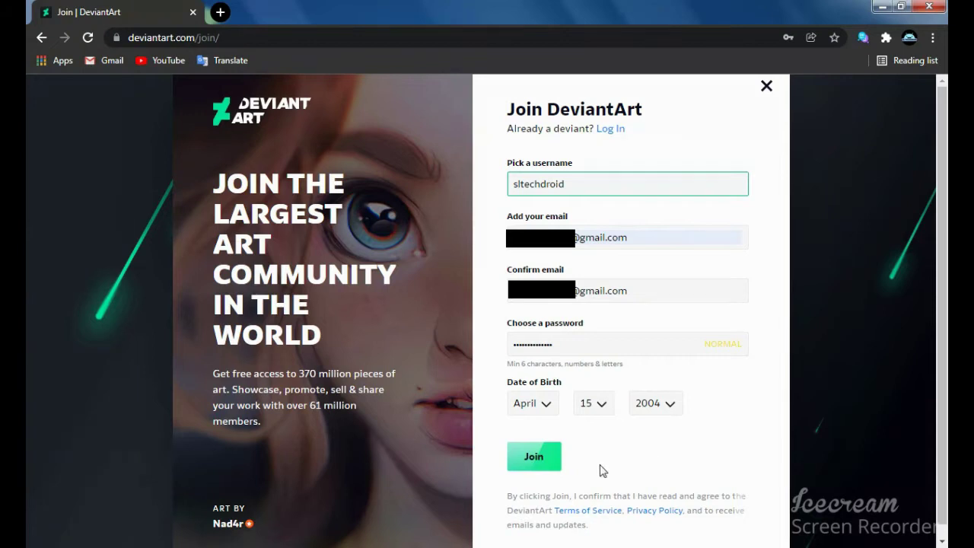
click(537, 457)
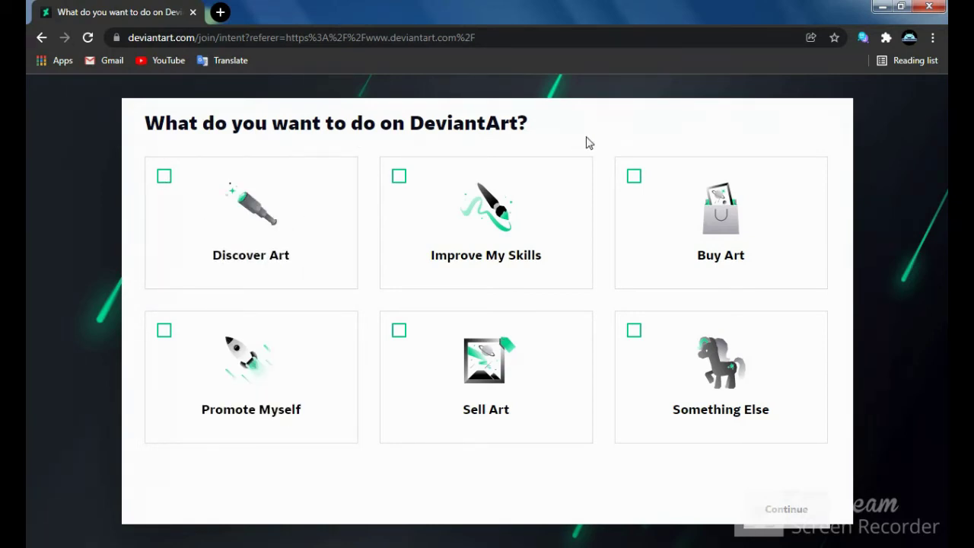
Step: Choose Something Else as the purpose for using DeviantArt, describe it as "sell art" and continue
click(633, 331)
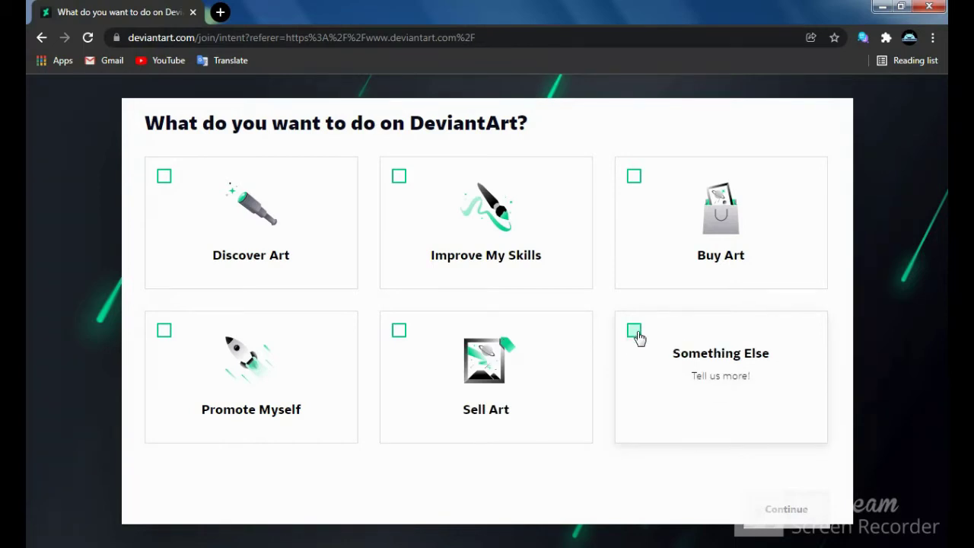
click(637, 333)
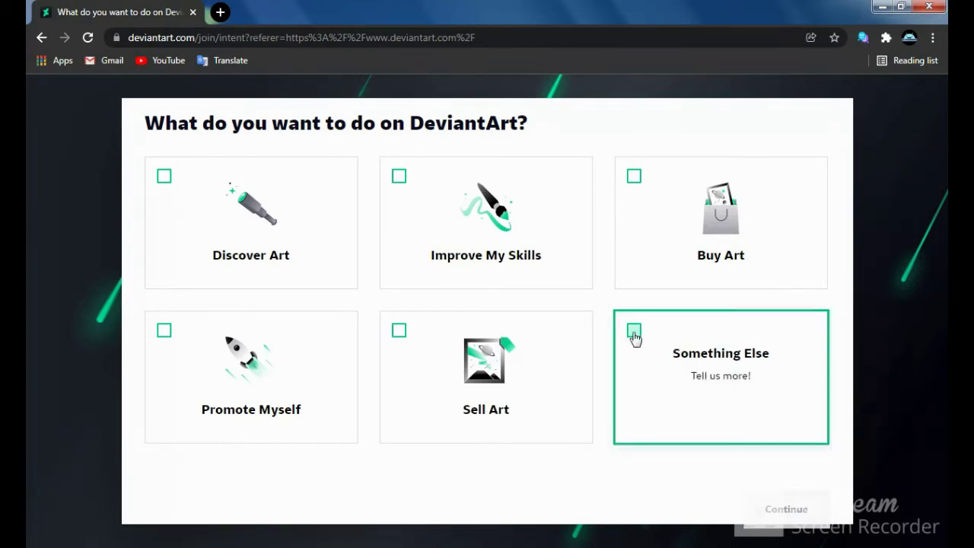
text(sell art)
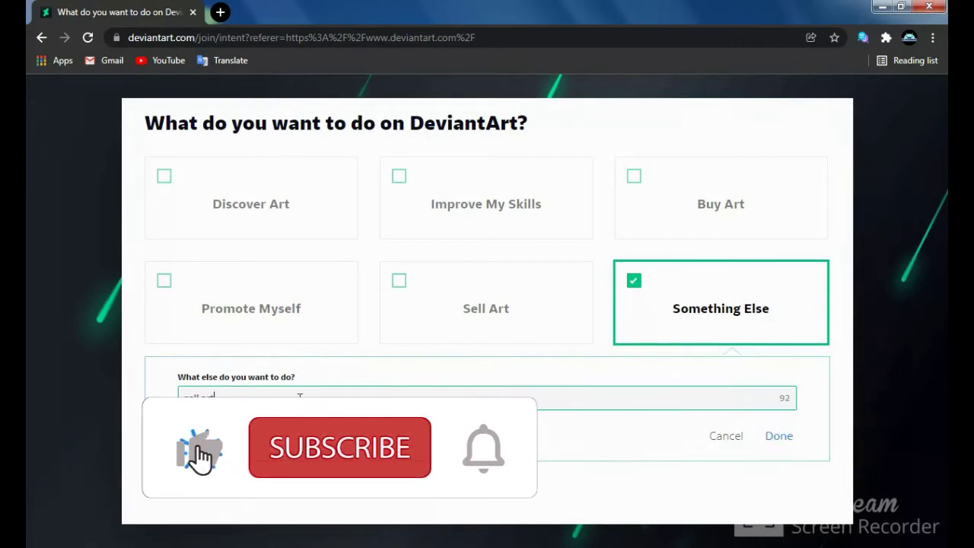
click(777, 436)
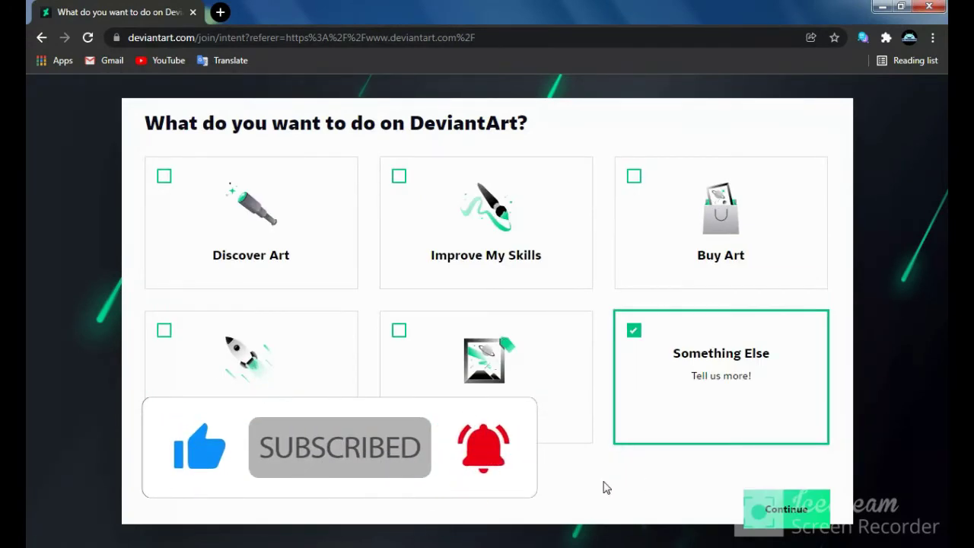
click(778, 510)
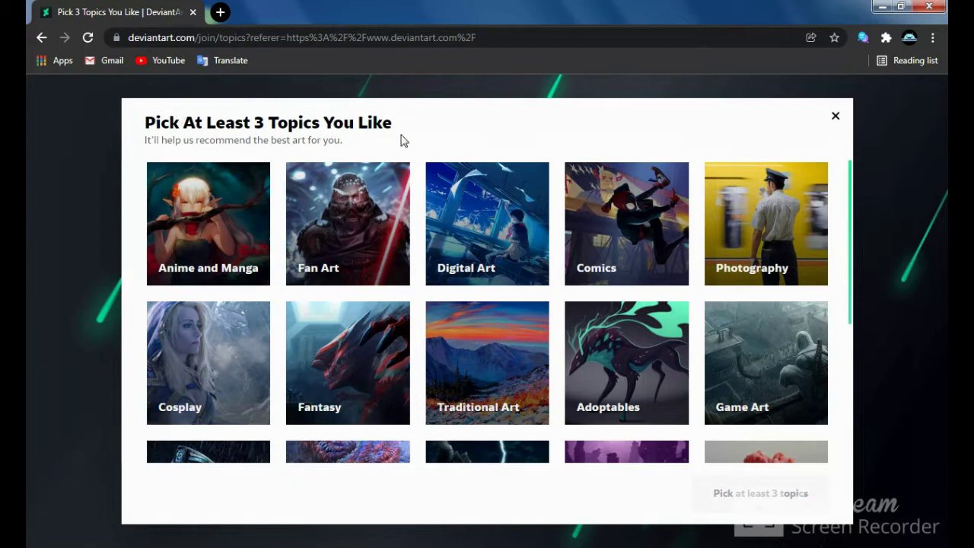
Step: Pick the topics Adoptables, Traditional Art and Fantasy and continue
click(645, 384)
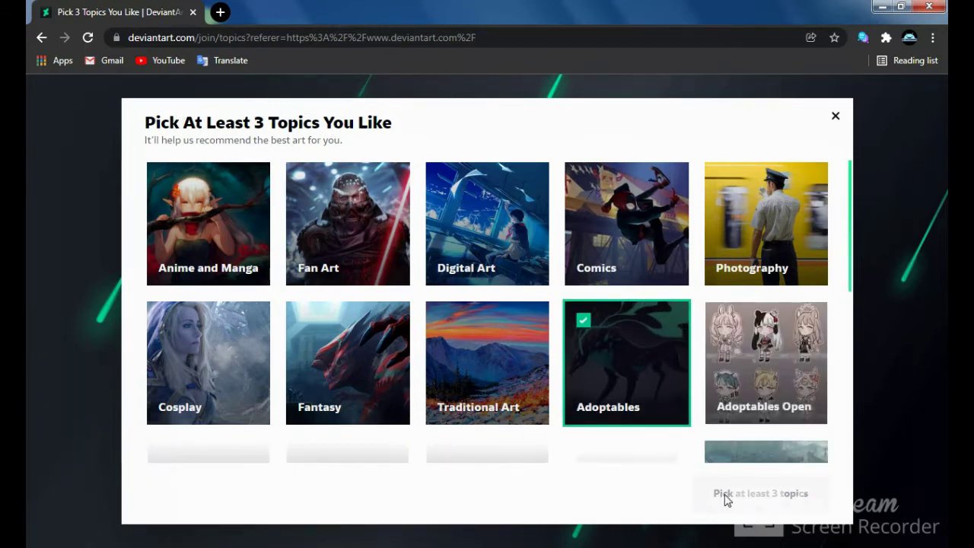
scroll(843, 312, down, 2)
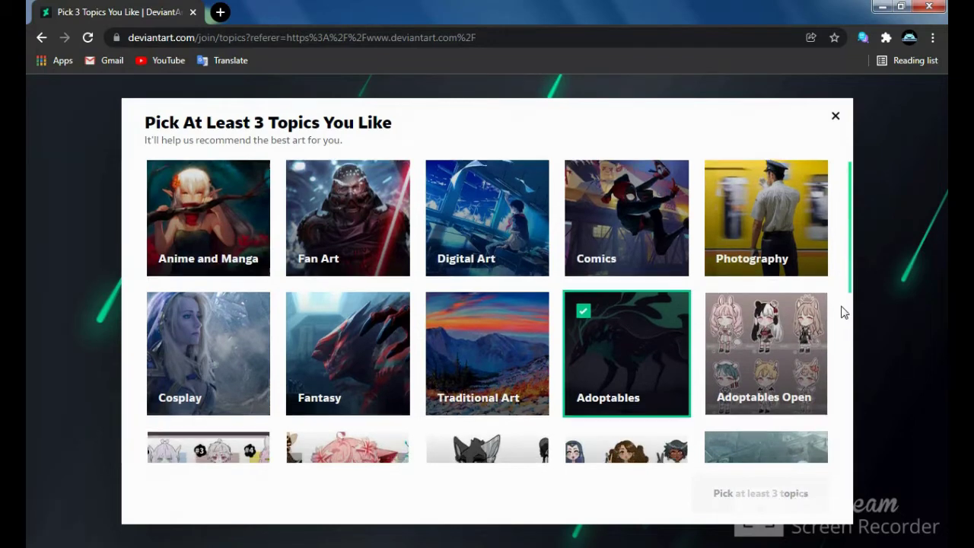
scroll(844, 312, up, 2)
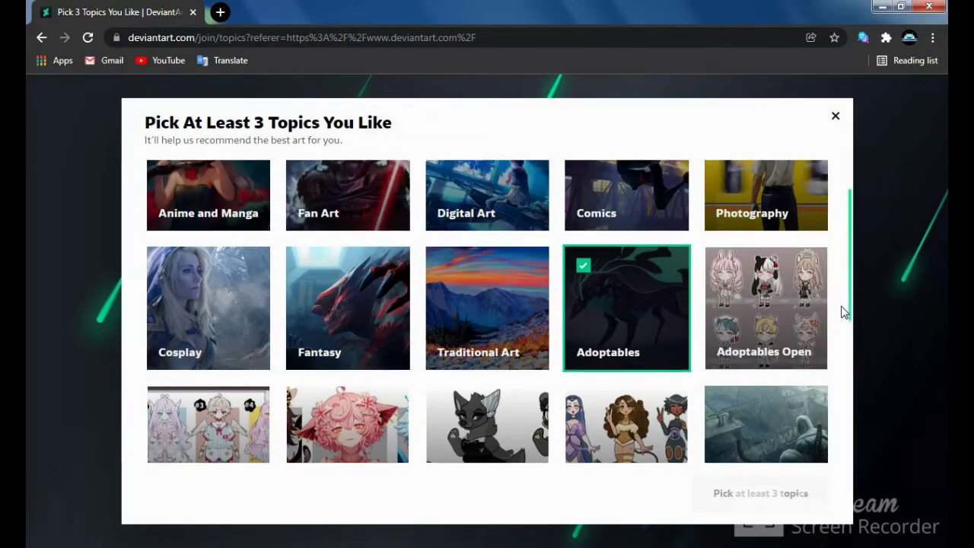
click(502, 353)
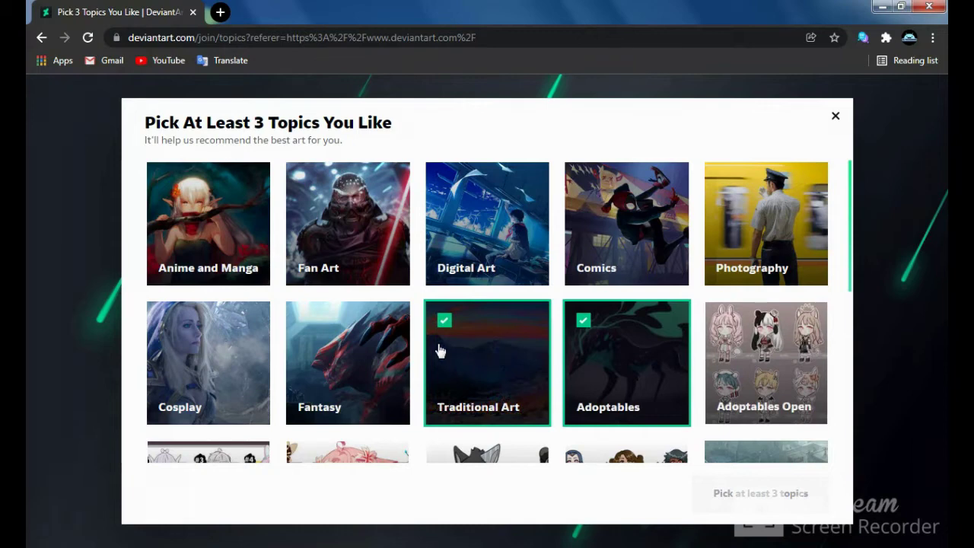
click(371, 342)
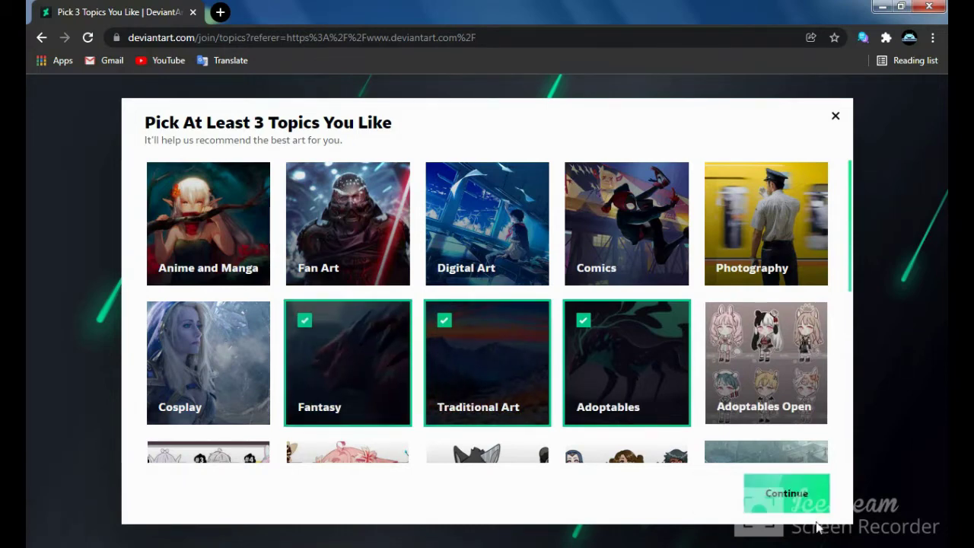
click(788, 494)
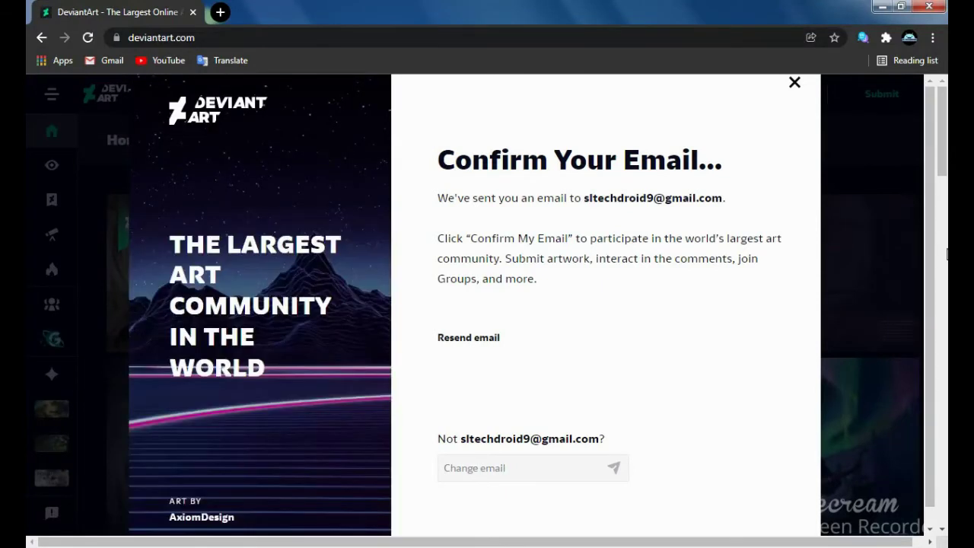
Step: Open the Gmail inbox in a new browser tab
click(220, 12)
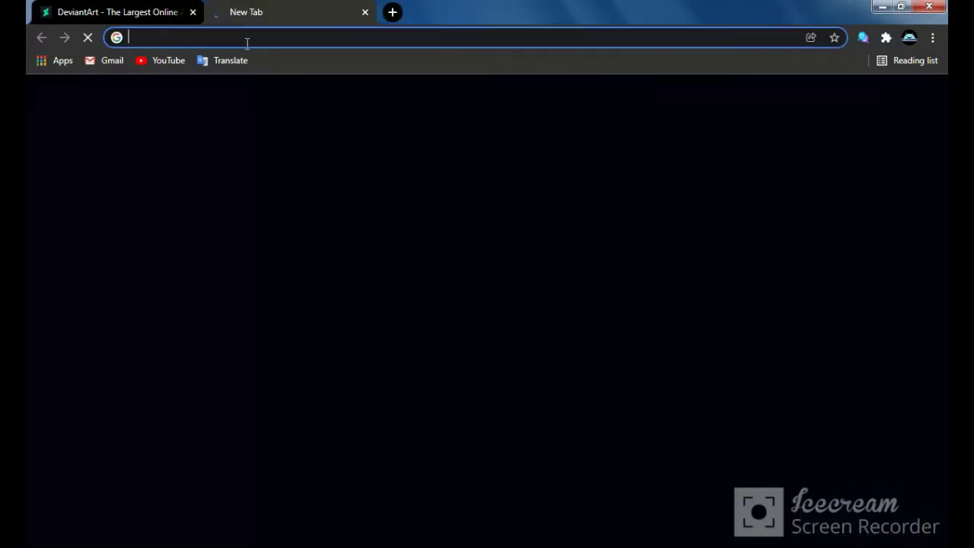
text(gam)
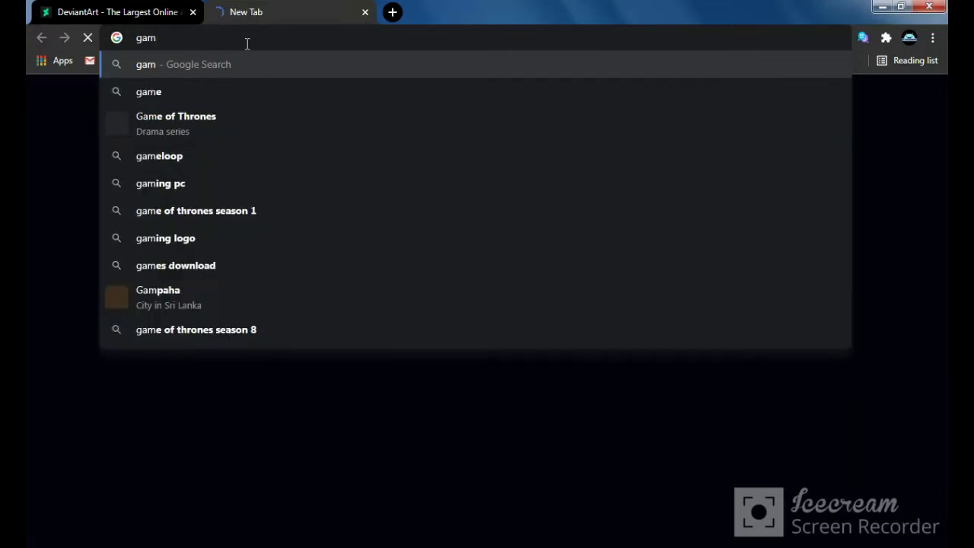
text(il)
key(Return)
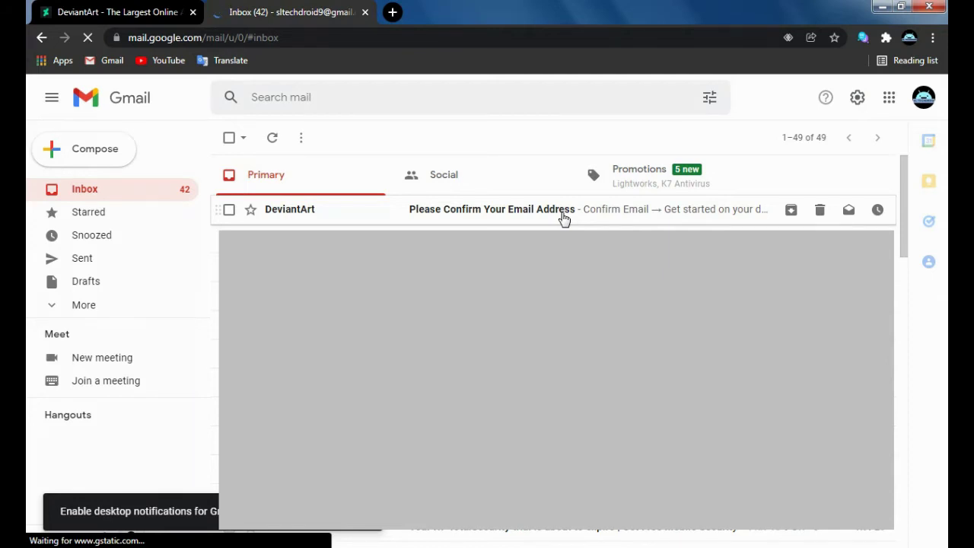
Step: Confirm the e-mail address through DeviantArt's "Please Confirm Your Email Address" message and dismiss the thank-you window
click(563, 217)
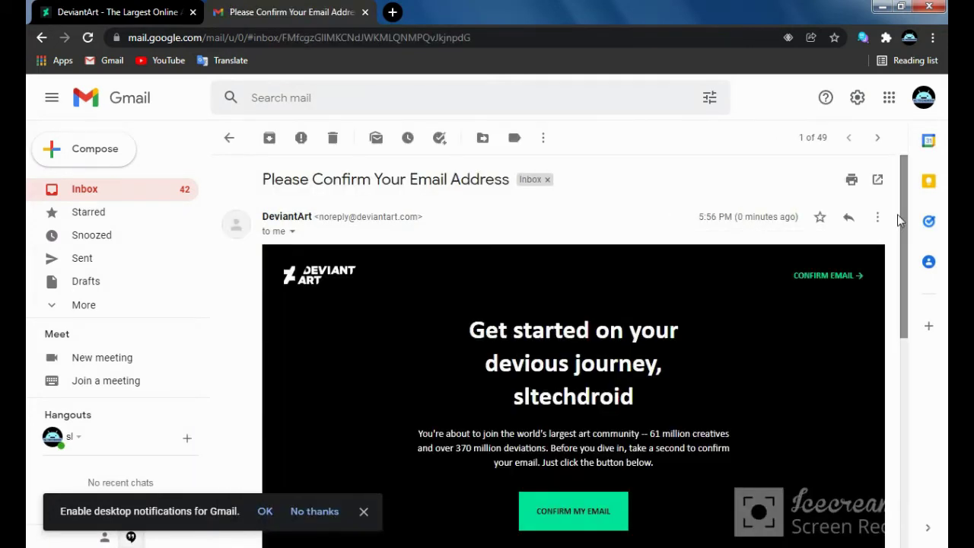
drag(904, 196, 896, 277)
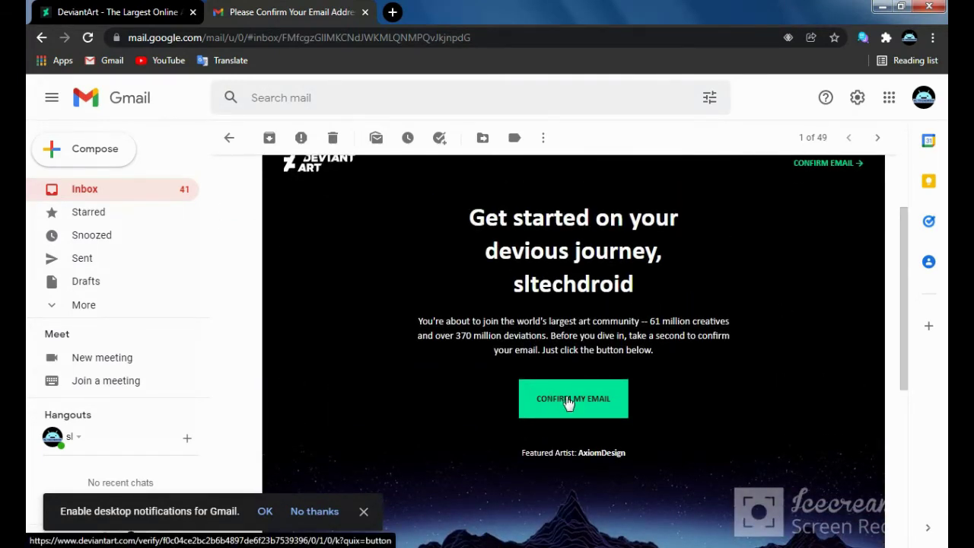
click(568, 400)
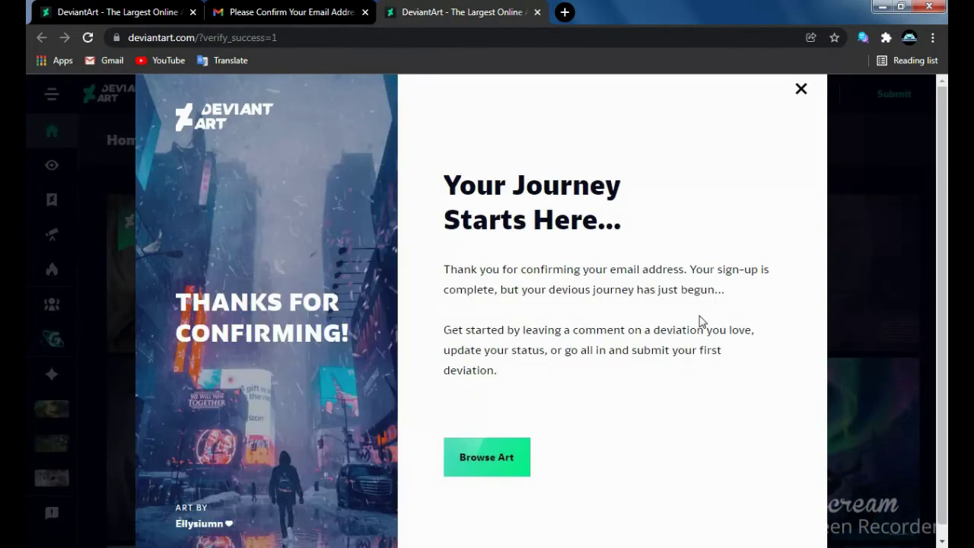
click(800, 88)
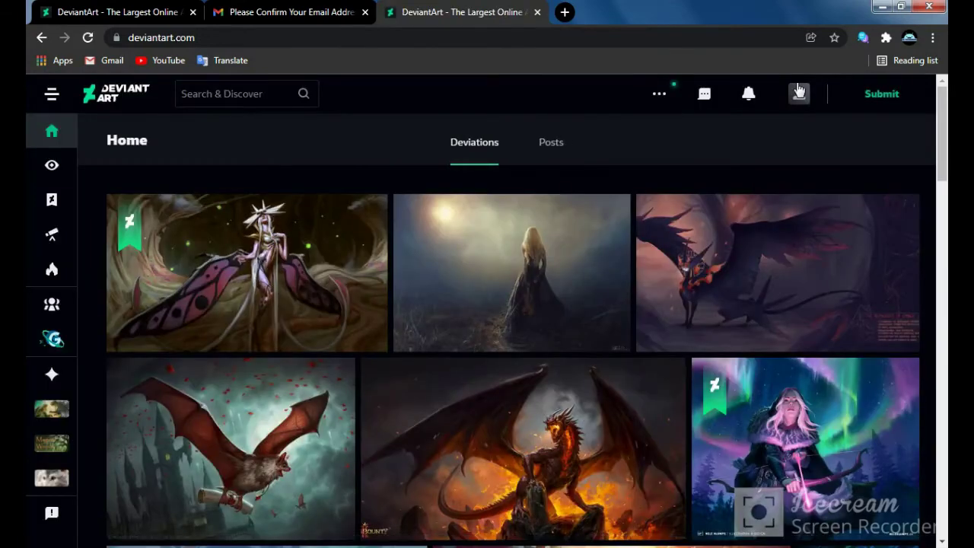
Step: Search DeviantArt for "themes"
mouse_move(799, 94)
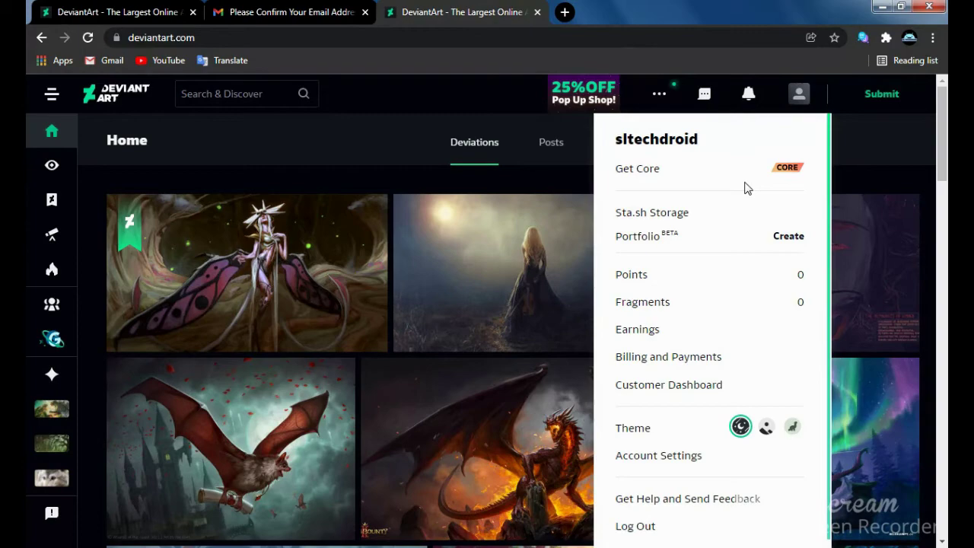
drag(944, 145, 940, 295)
click(203, 92)
text(themes)
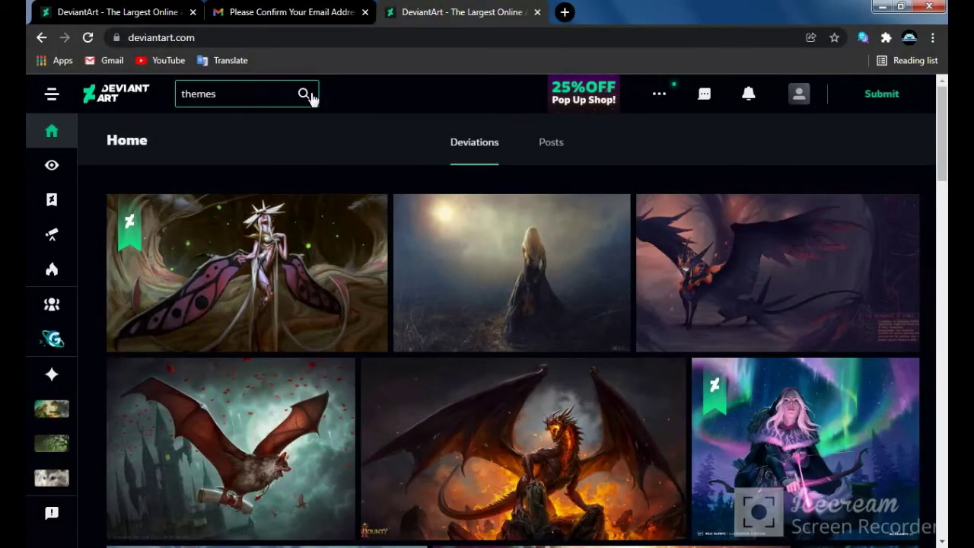
click(305, 94)
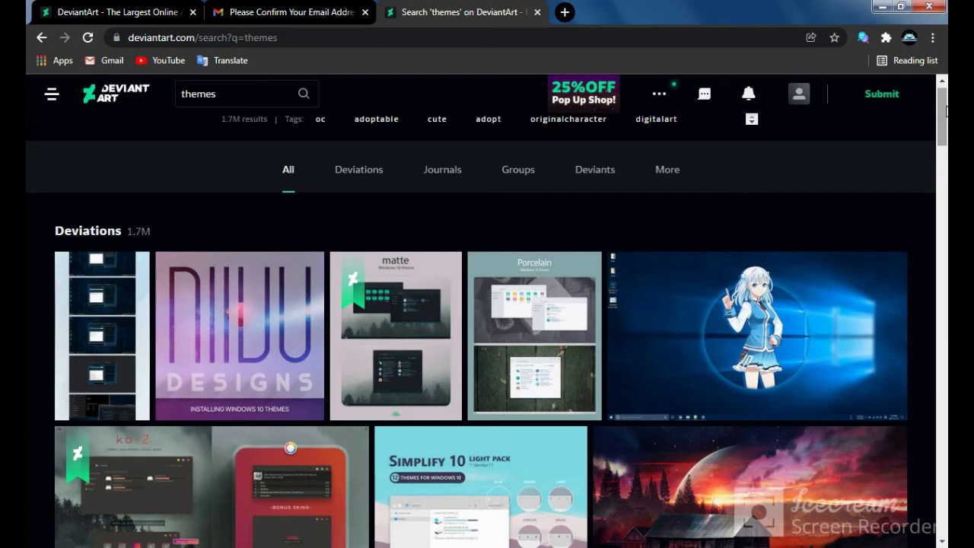
Step: Examine the Porcelain Windows 10 theme's page, including its description and download option, and return to the search results
mouse_move(941, 117)
mouse_down()
mouse_move(937, 415)
mouse_move(941, 114)
mouse_up()
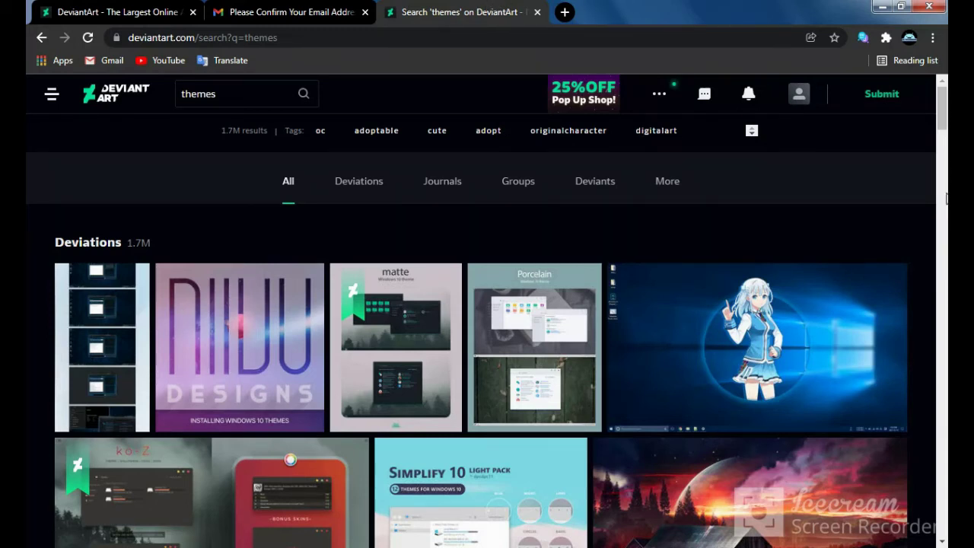
click(476, 344)
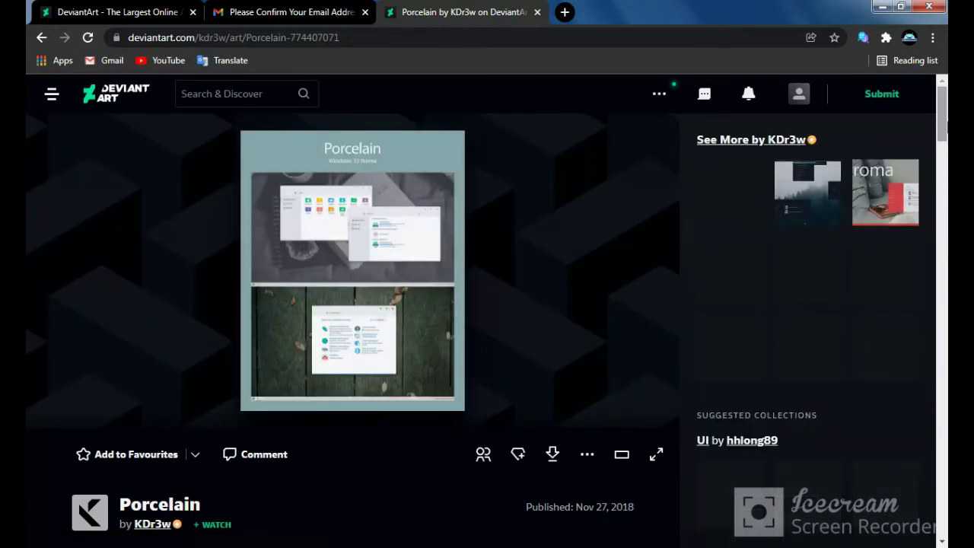
scroll(946, 185, down, 6)
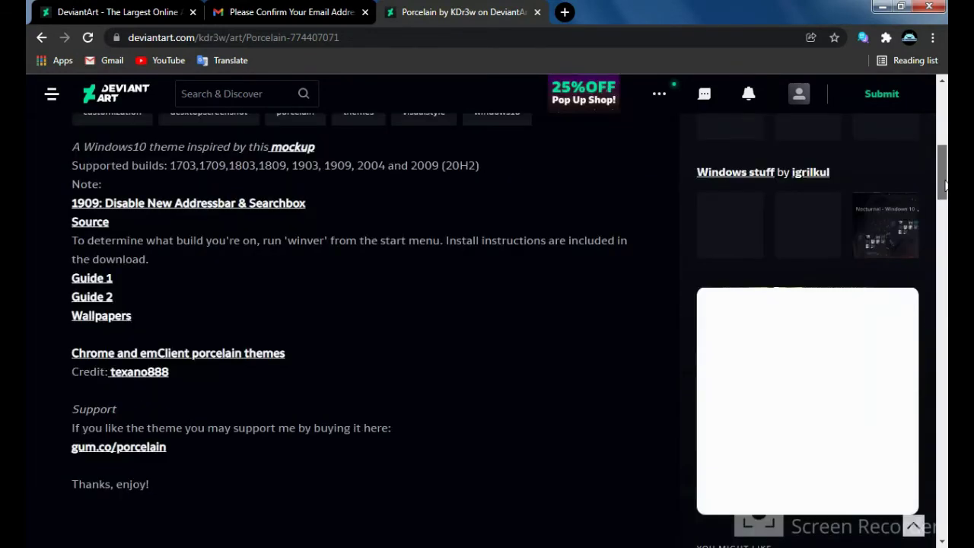
drag(945, 185, 934, 128)
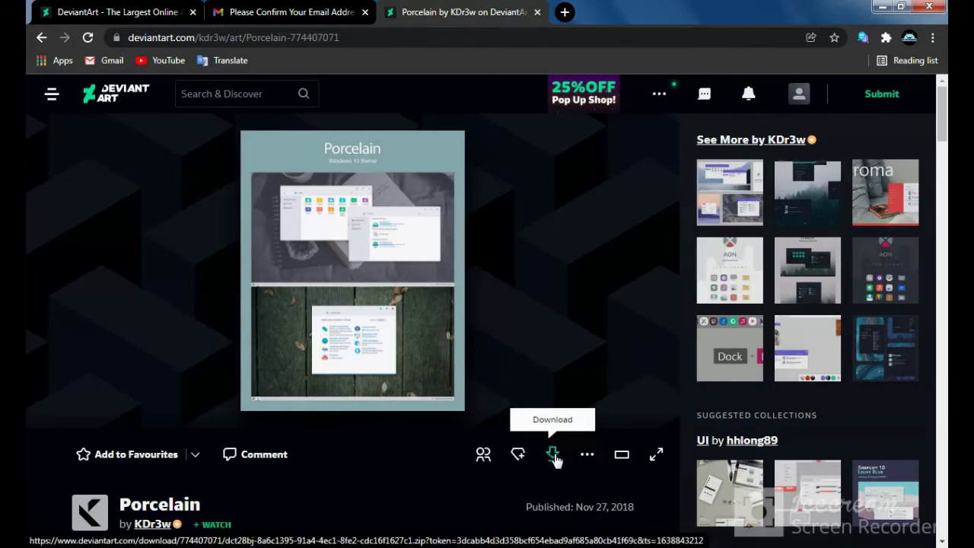
drag(942, 123, 944, 88)
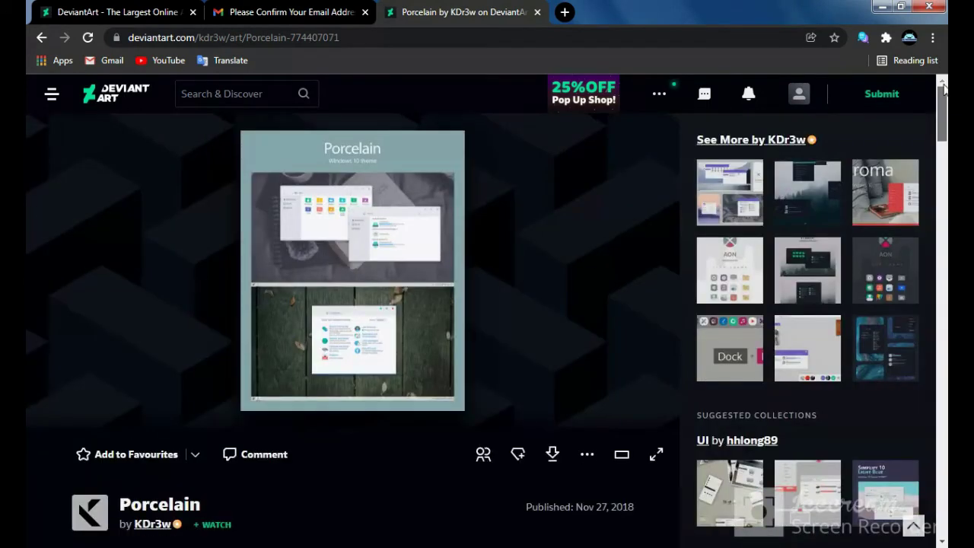
click(42, 37)
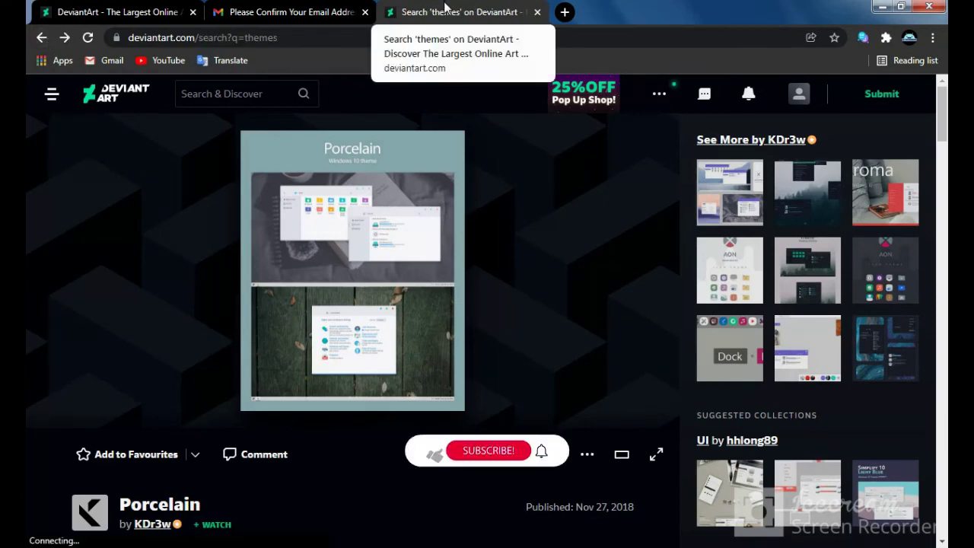